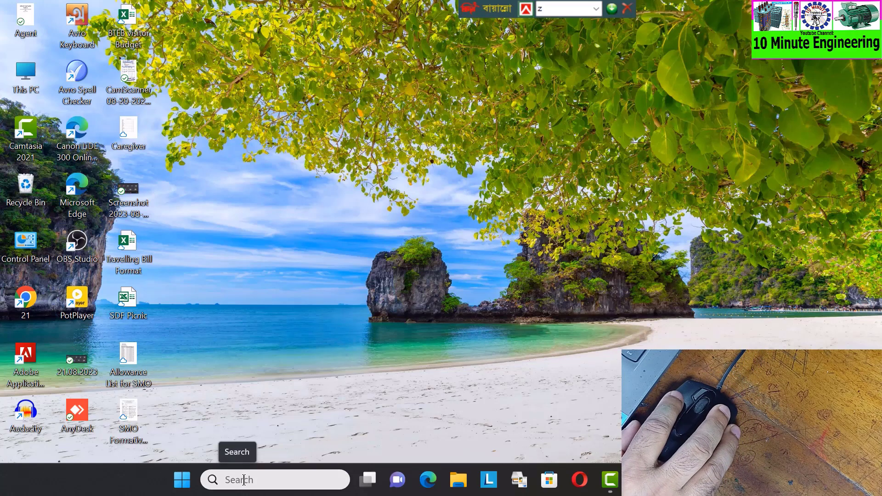
# Search Windows for "con", open Control Panel, maximize its window and open Devices and Printers.
pyautogui.click(243, 480)
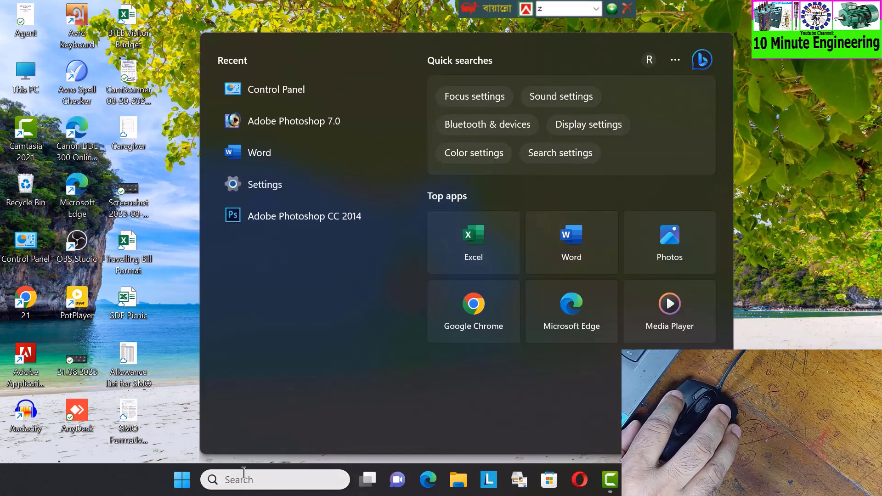
pyautogui.click(249, 479)
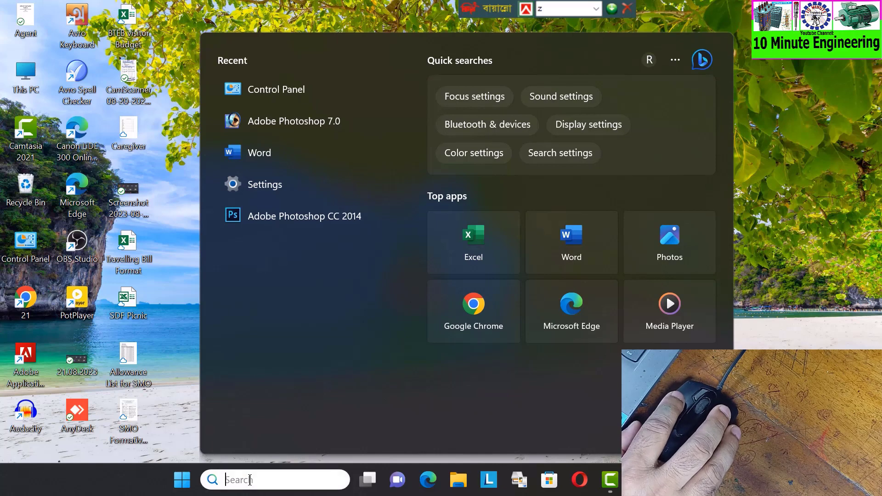
pyautogui.write('con')
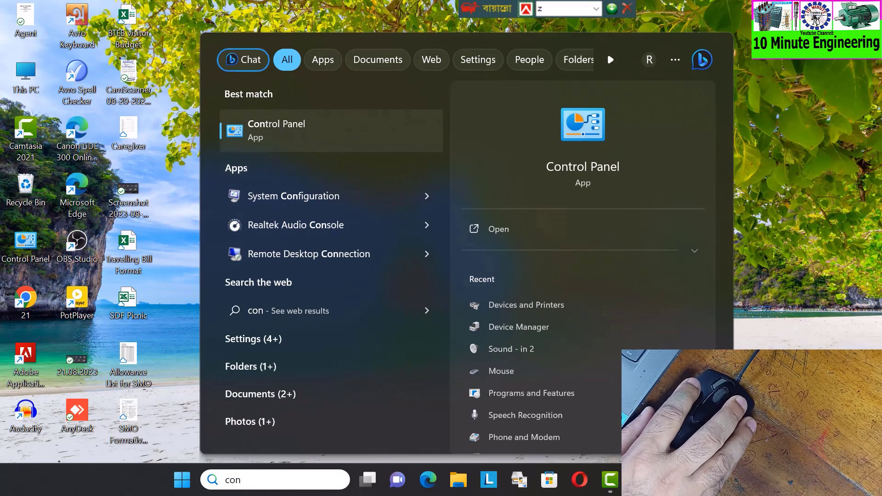
pyautogui.click(314, 137)
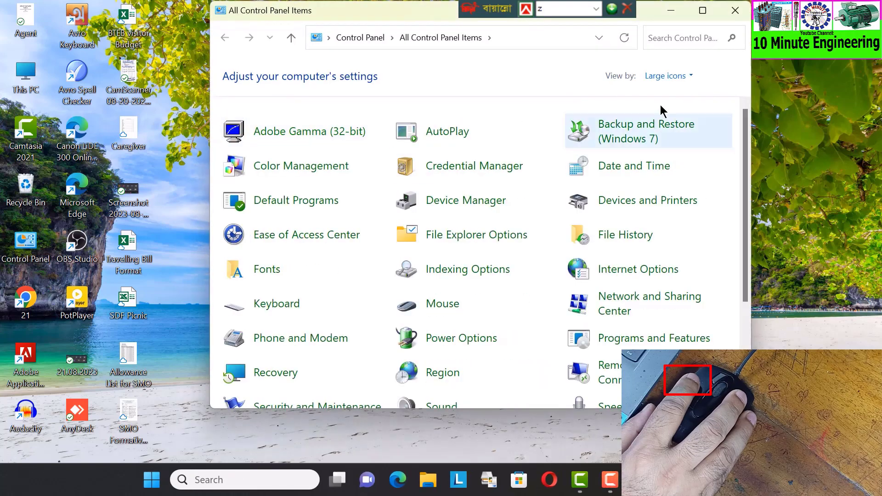
pyautogui.click(702, 11)
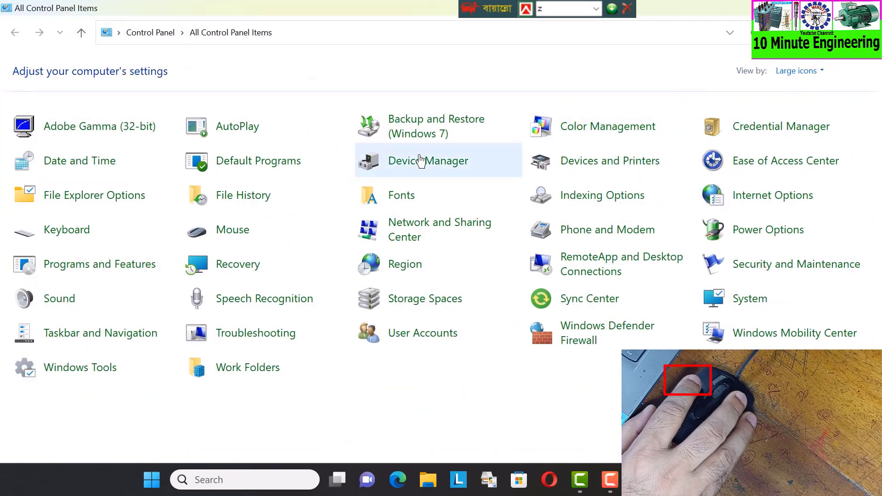
pyautogui.click(618, 169)
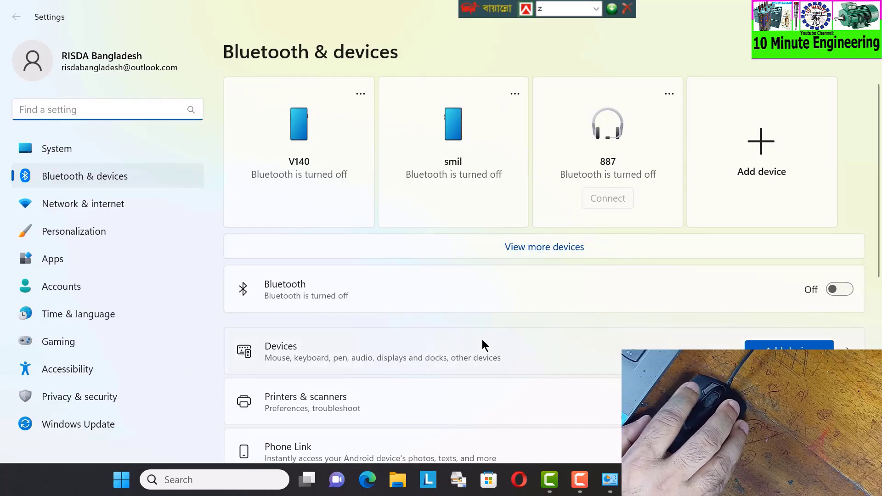
# Look through the Bluetooth & devices settings and open the Printers & scanners page.
pyautogui.scroll(-4, 483, 338)
pyautogui.scroll(4, 485, 331)
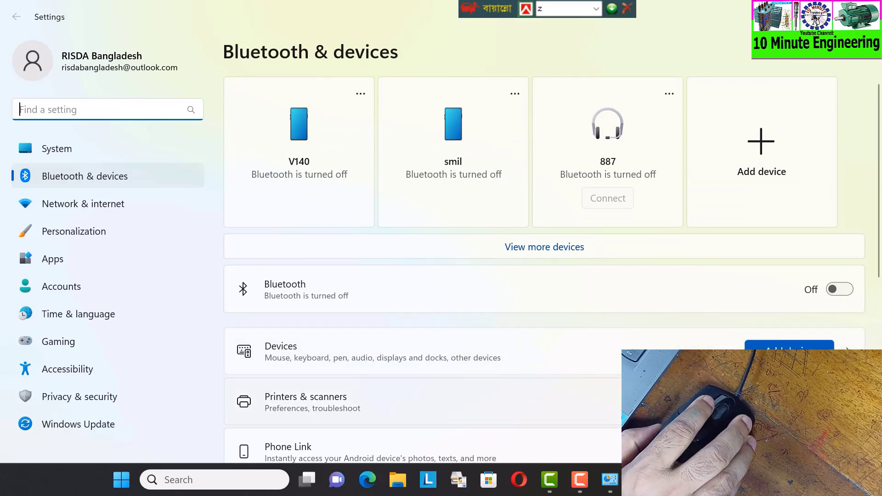
pyautogui.scroll(-4, 386, 397)
pyautogui.scroll(3, 395, 388)
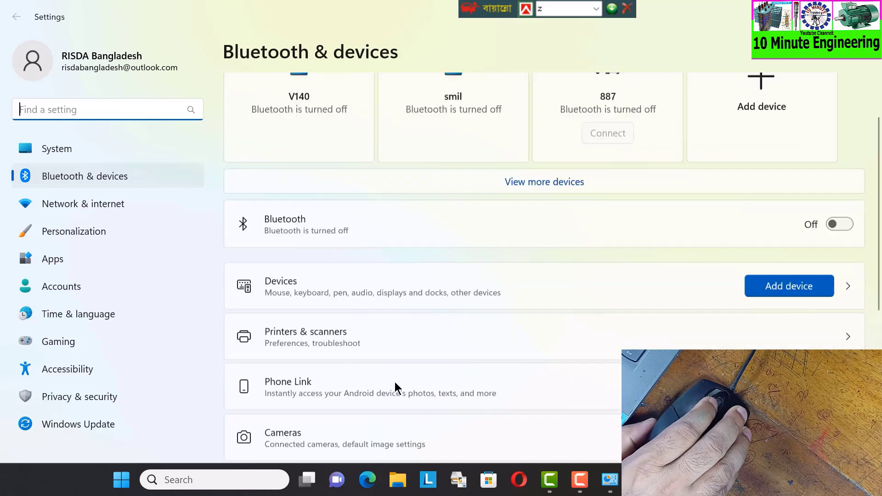
pyautogui.scroll(2, 395, 382)
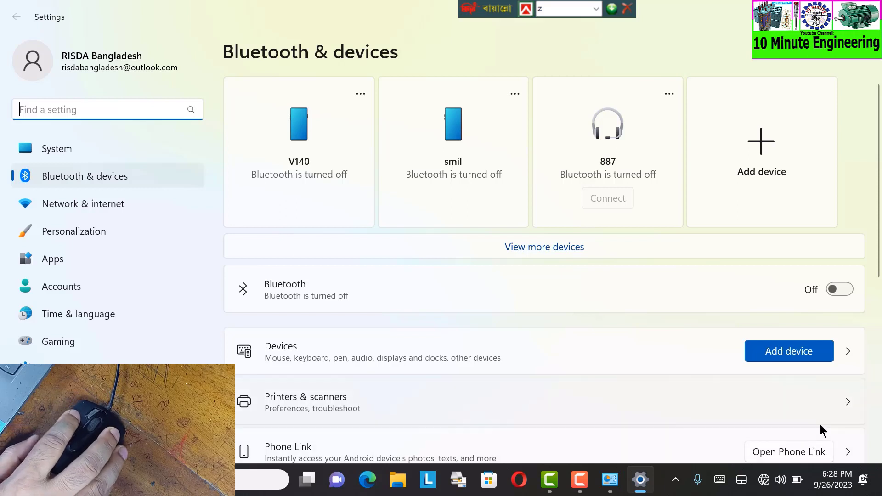
pyautogui.click(848, 403)
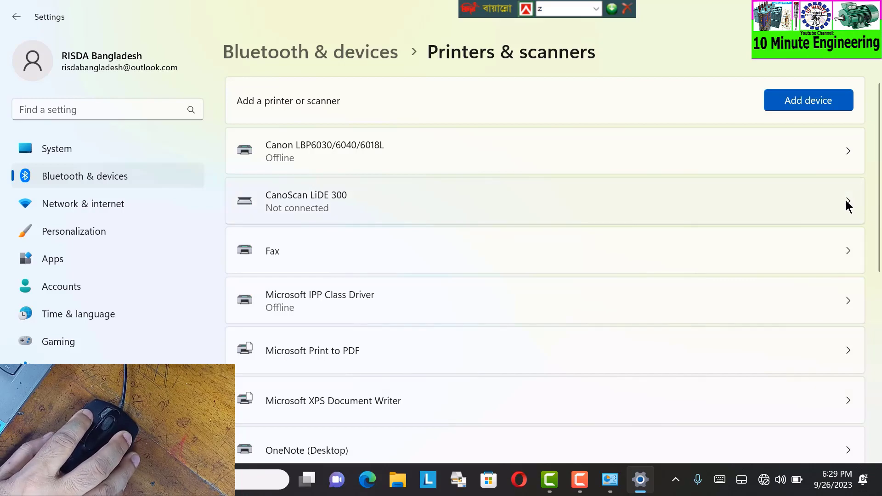
# Open the Canon LBP6030/6040/6018L printer's settings and go to More devices and printers settings.
pyautogui.click(848, 154)
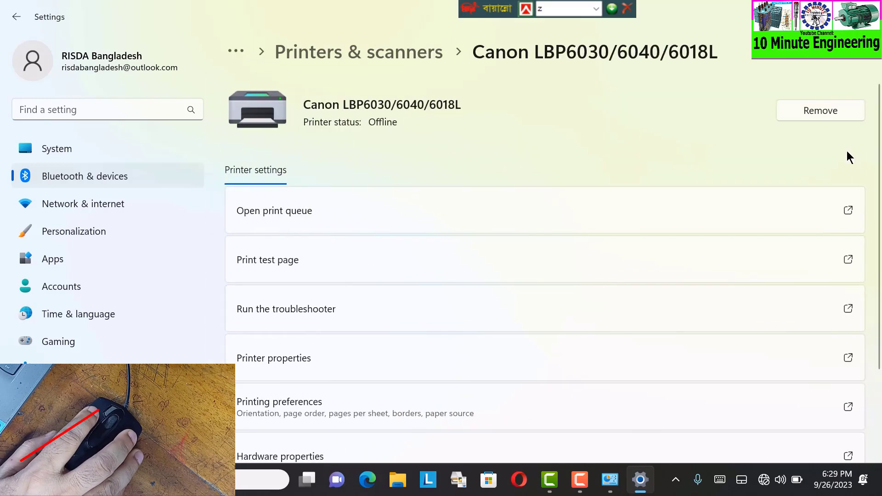
pyautogui.scroll(-3, 604, 295)
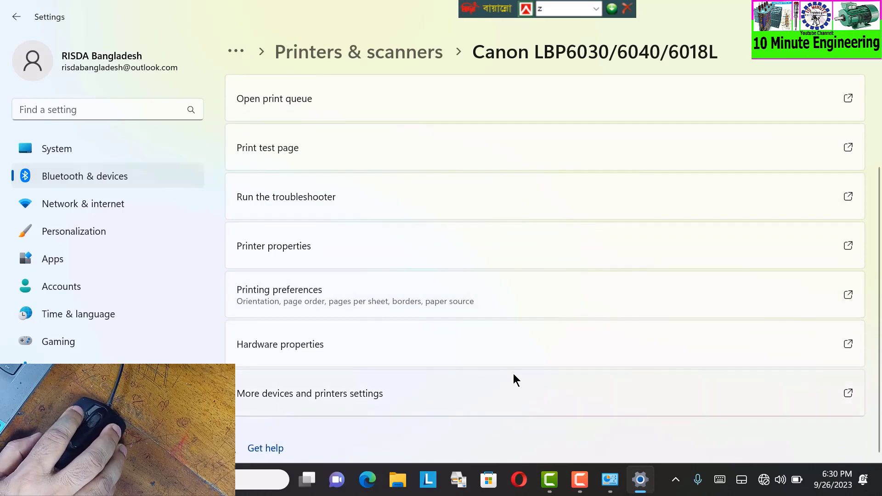
pyautogui.click(848, 394)
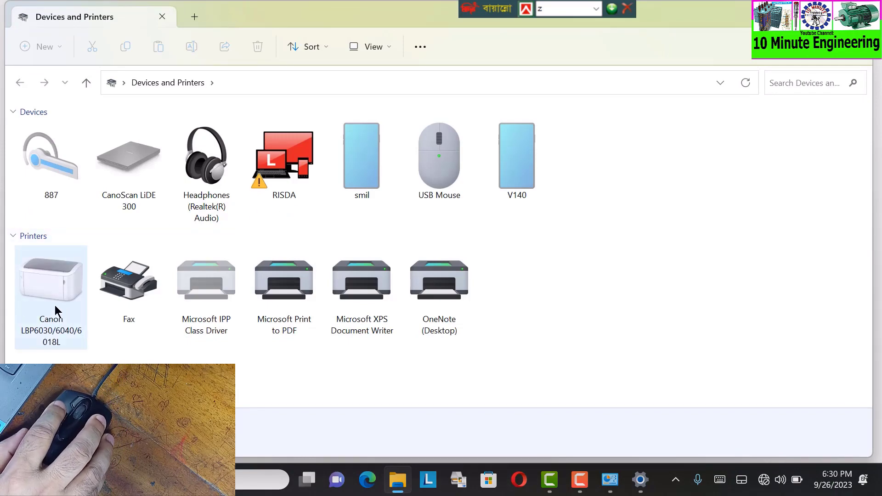
# Run the troubleshooter on the Canon LBP6030/6040/6018L printer and close it when it finishes.
pyautogui.moveTo(43, 320)
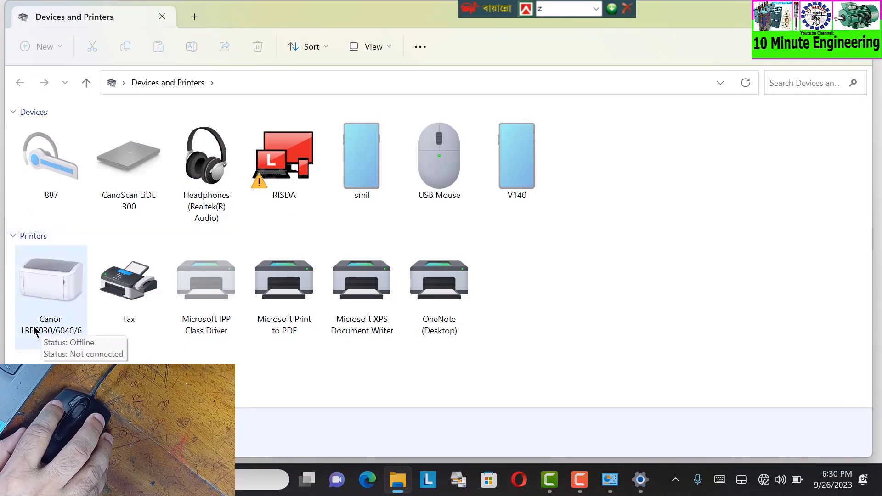
pyautogui.click(49, 307)
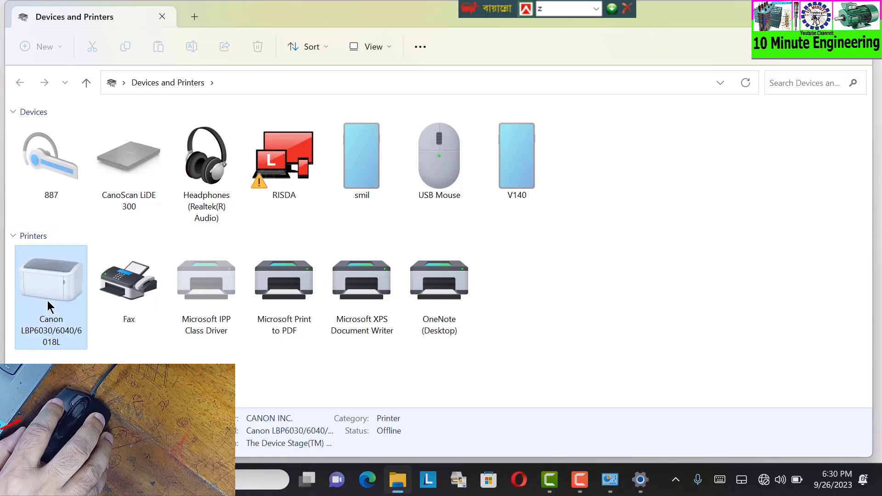
pyautogui.rightClick(48, 304)
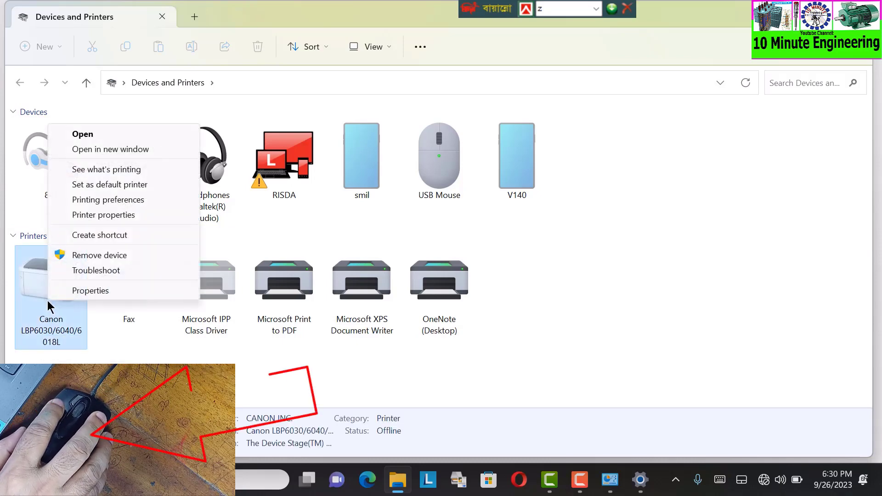
pyautogui.click(87, 269)
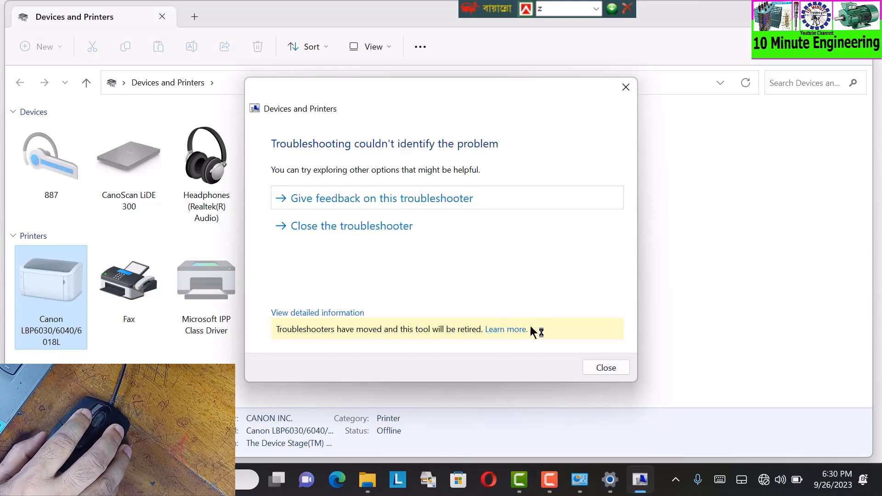
pyautogui.click(603, 370)
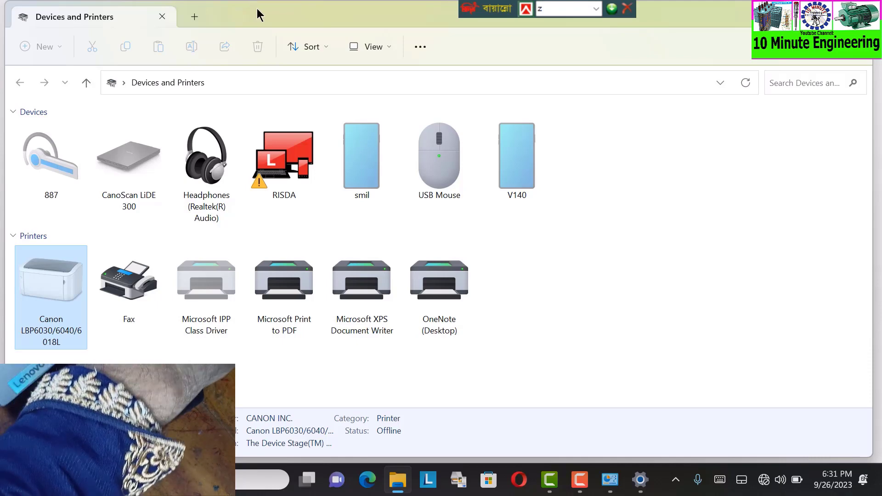
# Troubleshoot the CanoScan LiDE 300 scanner from Devices and Printers and close the troubleshooter.
pyautogui.click(125, 171)
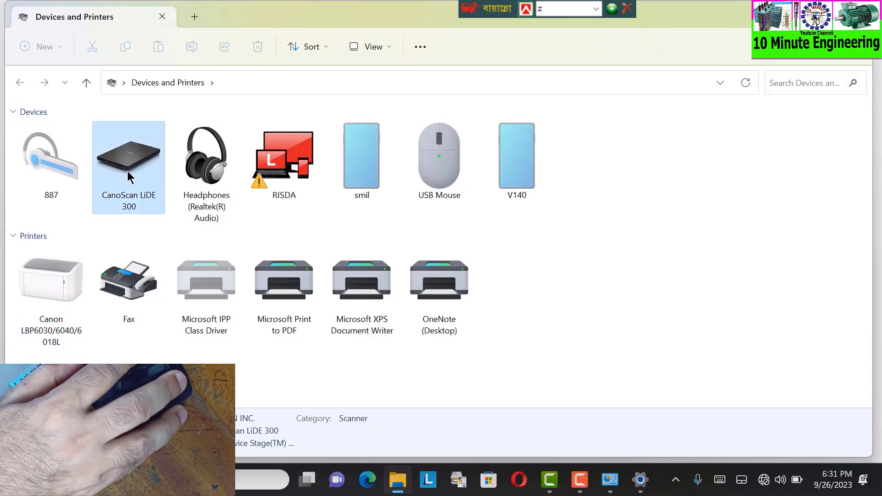
pyautogui.rightClick(128, 172)
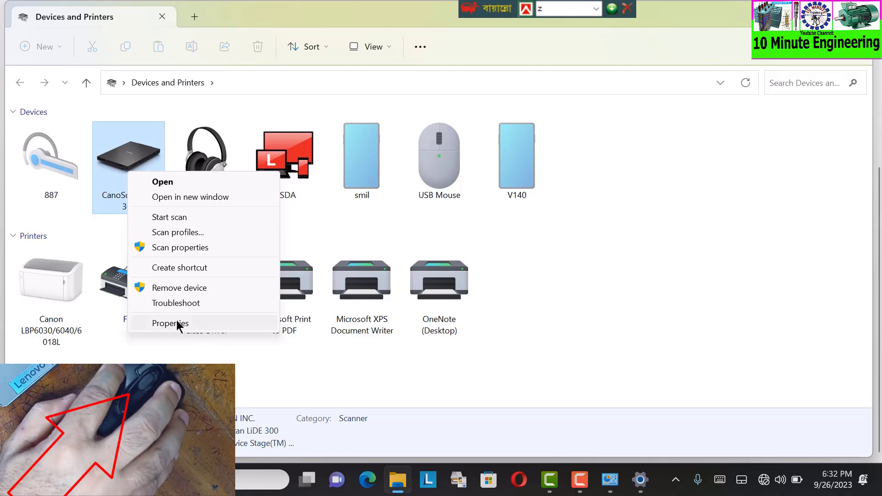
pyautogui.click(183, 303)
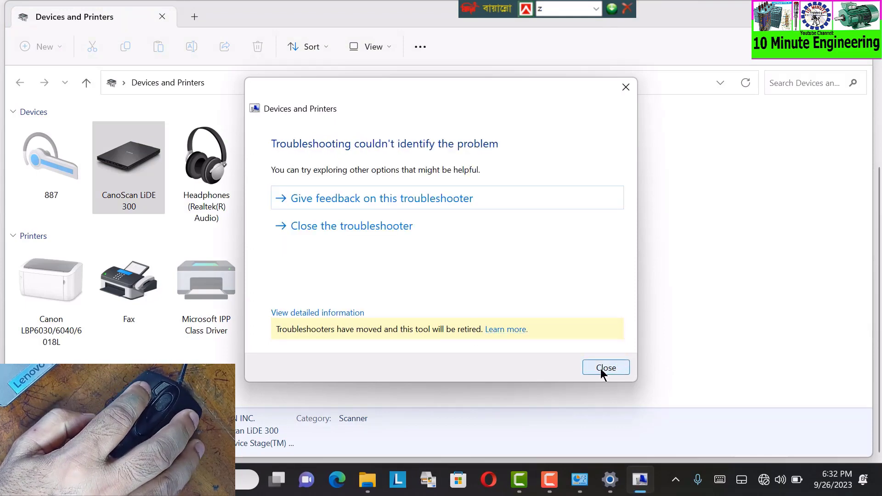
pyautogui.click(604, 368)
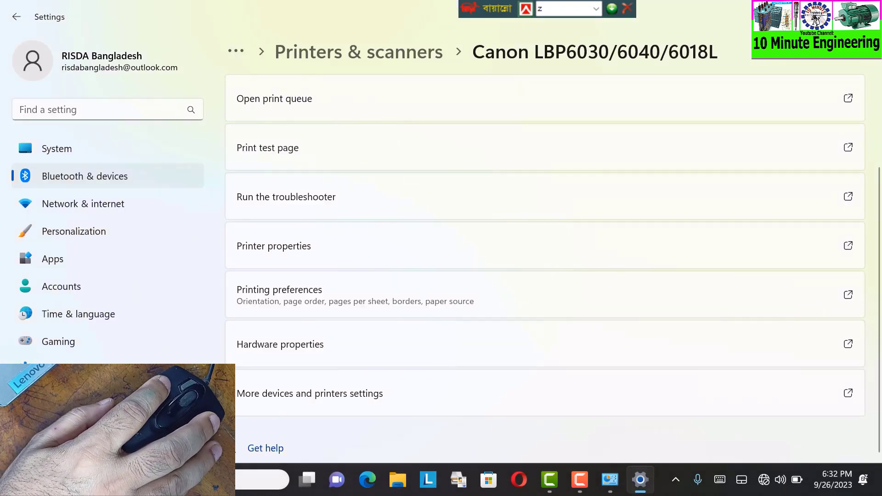
# Close the open Settings and Control Panel windows, and reach Printers & scanners by way of the desktop's Display settings.
pyautogui.hotkey('alt', 'F4')
pyautogui.hotkey('alt', 'F4')
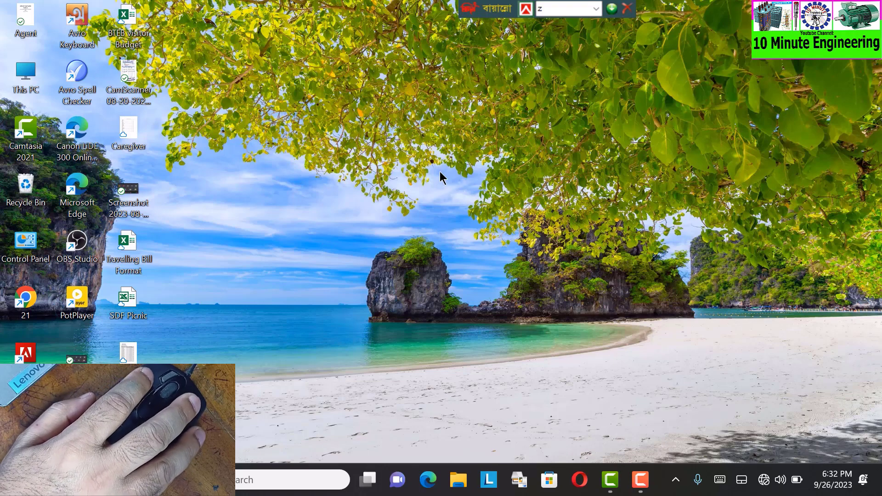
pyautogui.rightClick(460, 159)
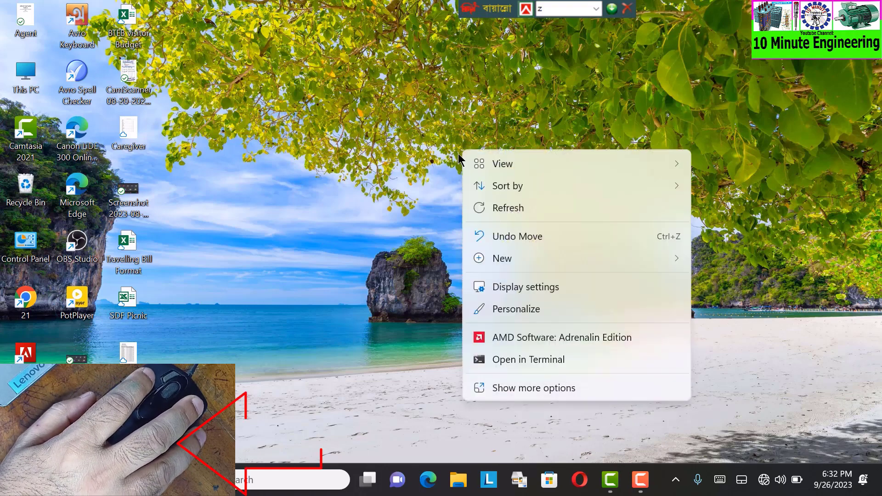
pyautogui.click(508, 287)
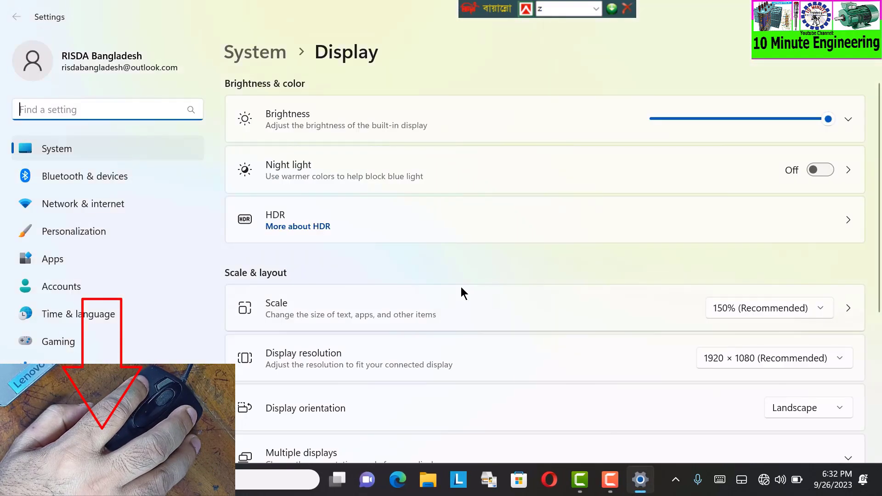
pyautogui.click(93, 174)
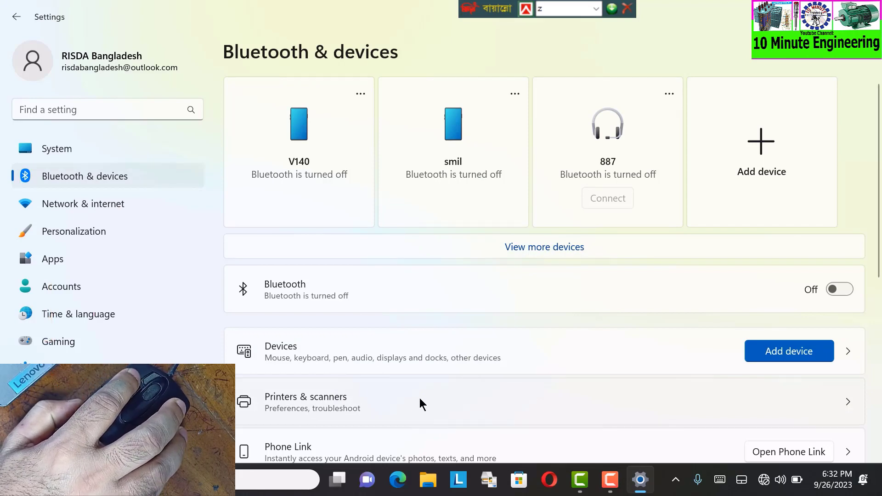
pyautogui.click(847, 404)
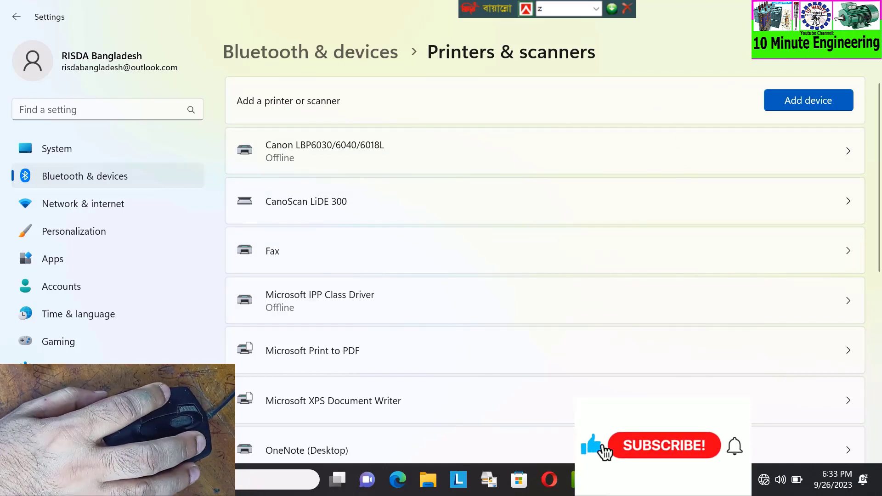
# Open the CanoScan LiDE 300 scanner's settings and go to More devices and printers settings.
pyautogui.click(847, 203)
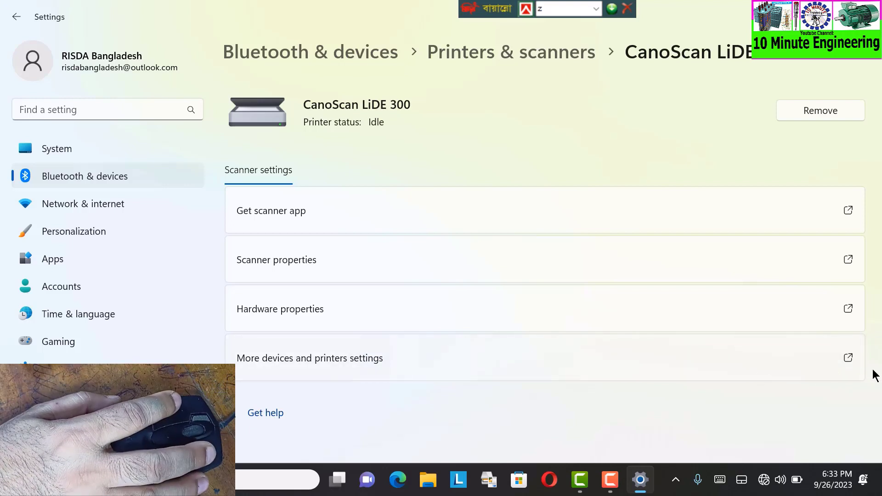
pyautogui.click(848, 357)
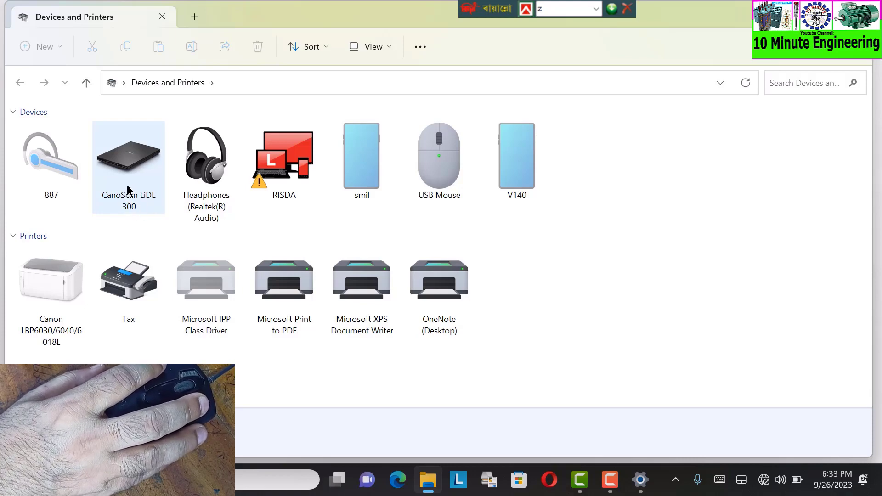
# Run the troubleshooter on the CanoScan LiDE 300 again and close it when it finishes.
pyautogui.click(131, 169)
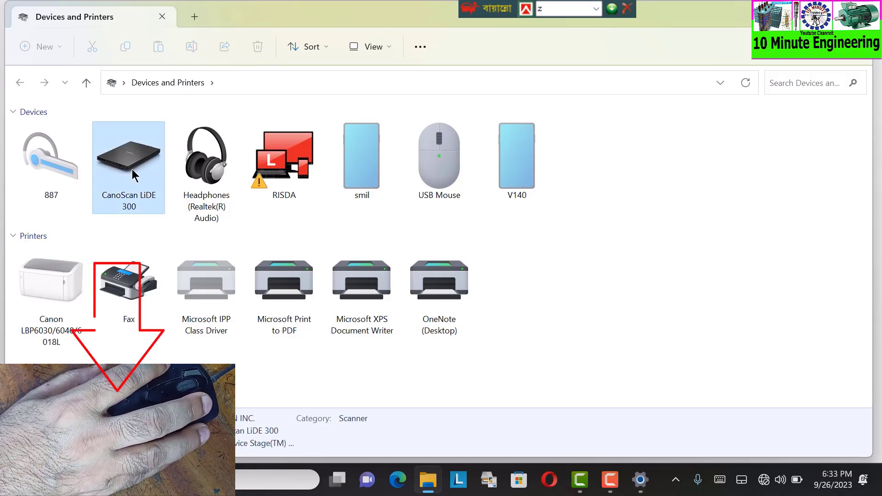
pyautogui.rightClick(131, 169)
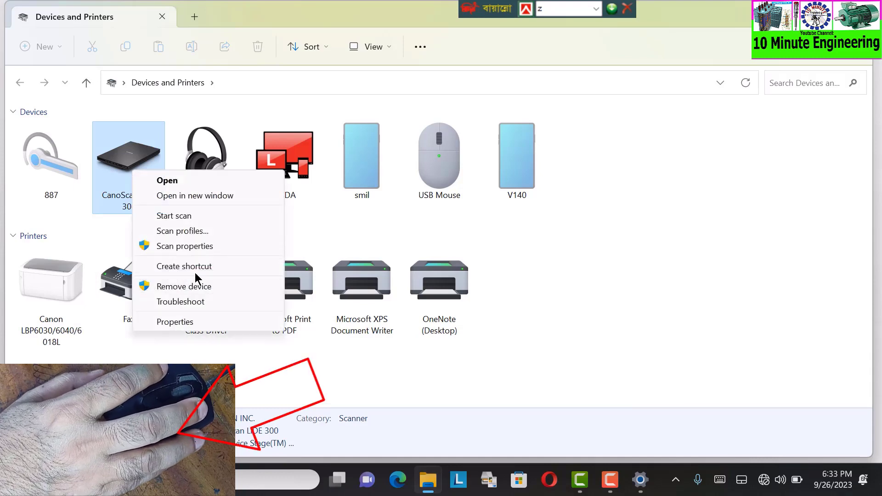
pyautogui.click(182, 302)
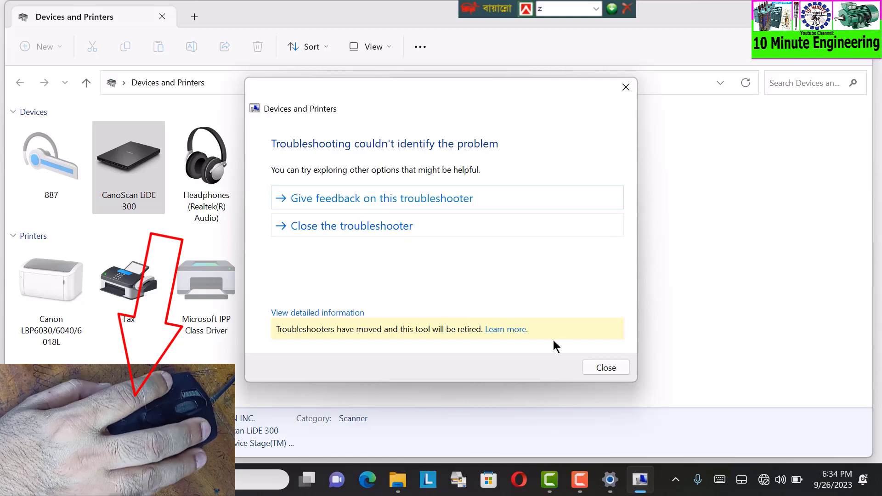
pyautogui.click(605, 367)
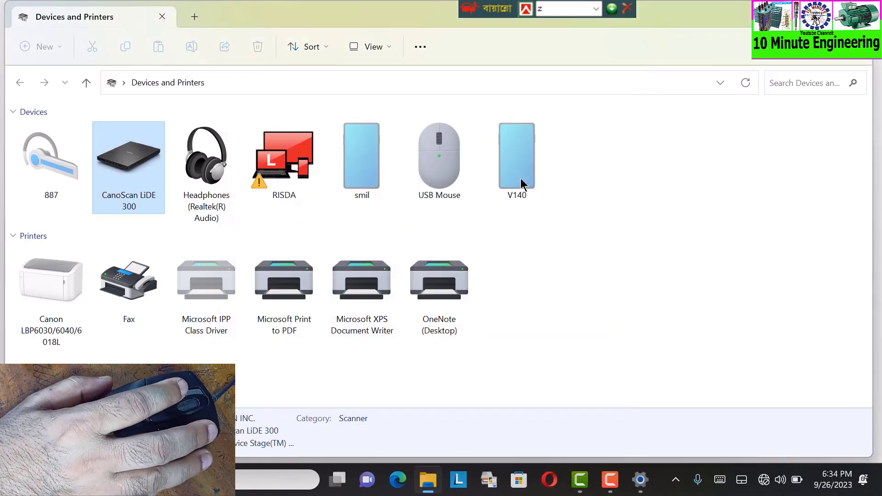